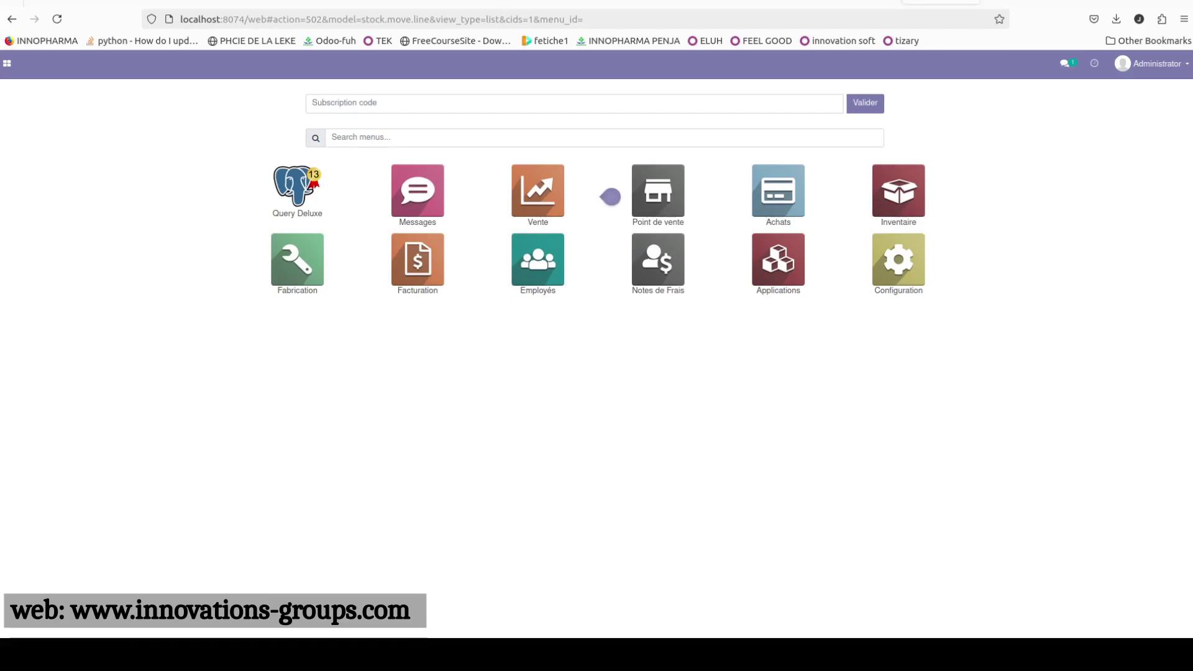
- Start an order proposal (Proposition de commande) in Achats for products sold since 07/21/2024
{"action": "left_click", "coordinate": [642, 424]}
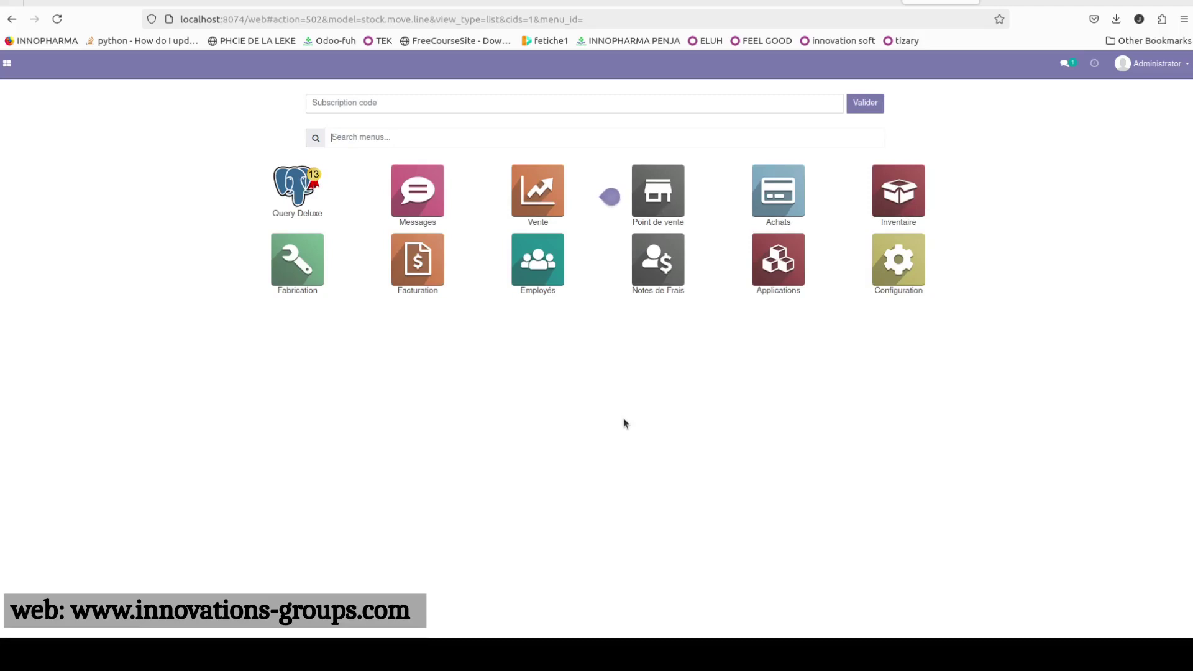
{"action": "left_click", "coordinate": [795, 203]}
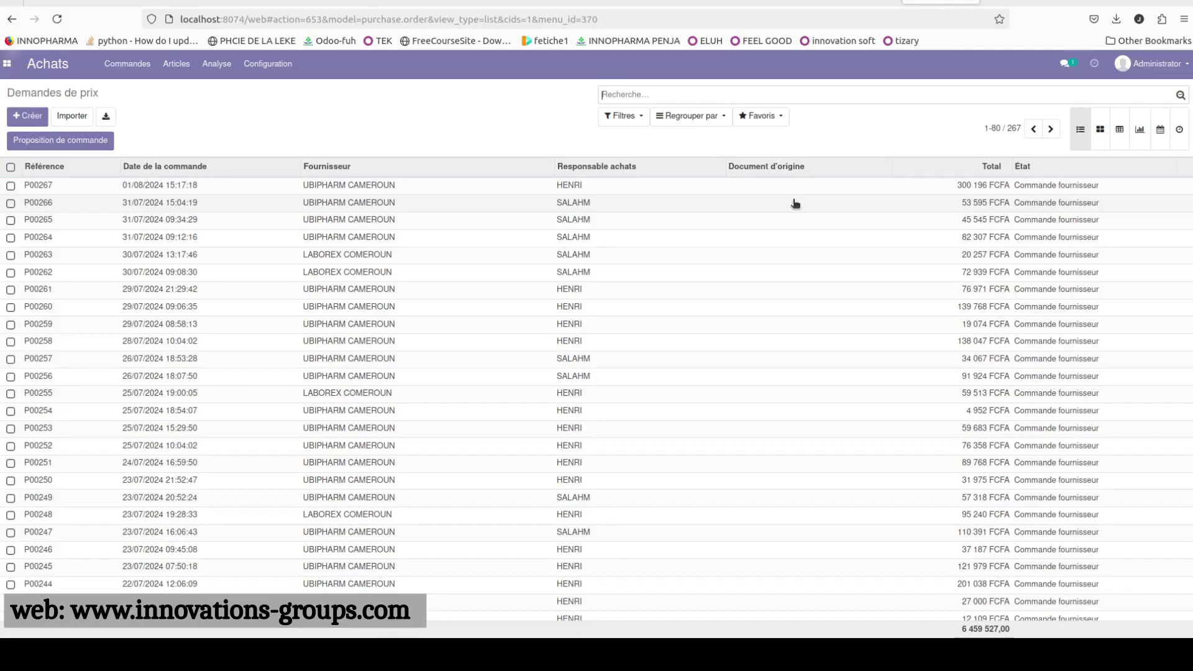
{"action": "left_click", "coordinate": [80, 147]}
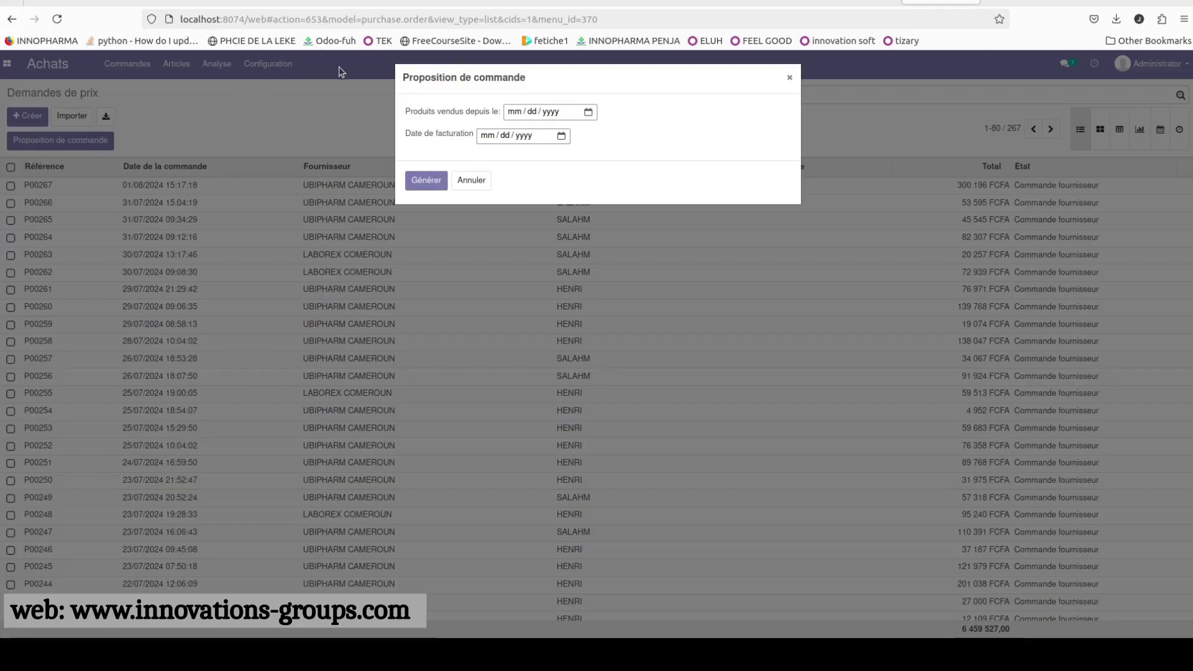
{"action": "left_click", "coordinate": [587, 112]}
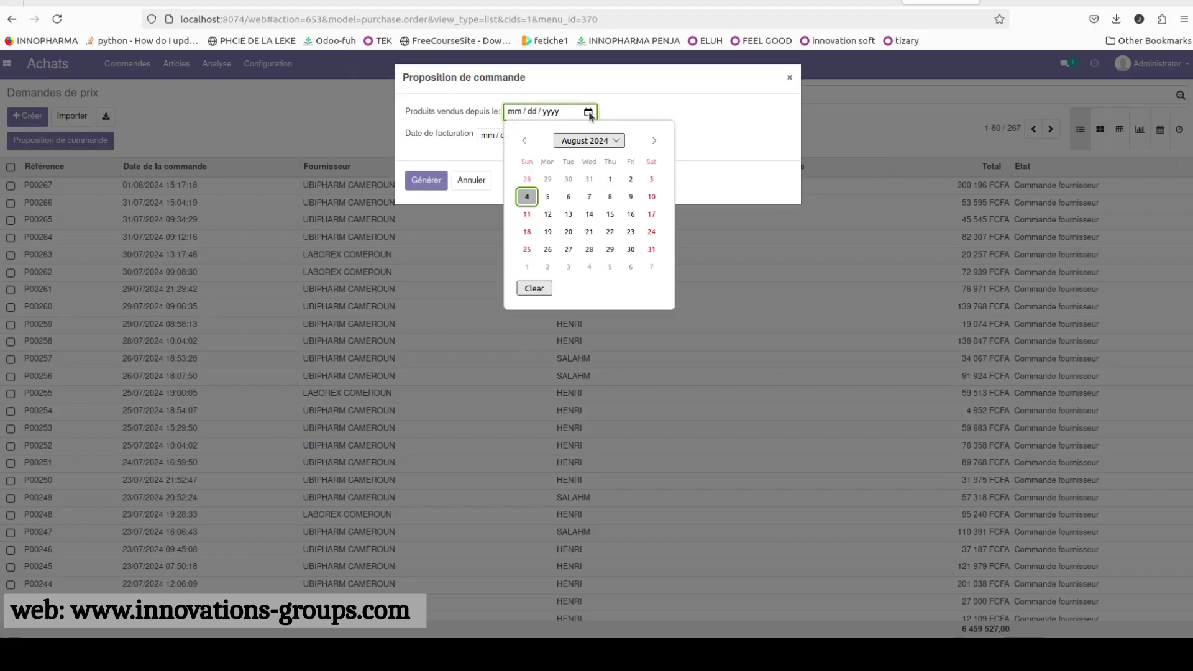
{"action": "left_click", "coordinate": [525, 142]}
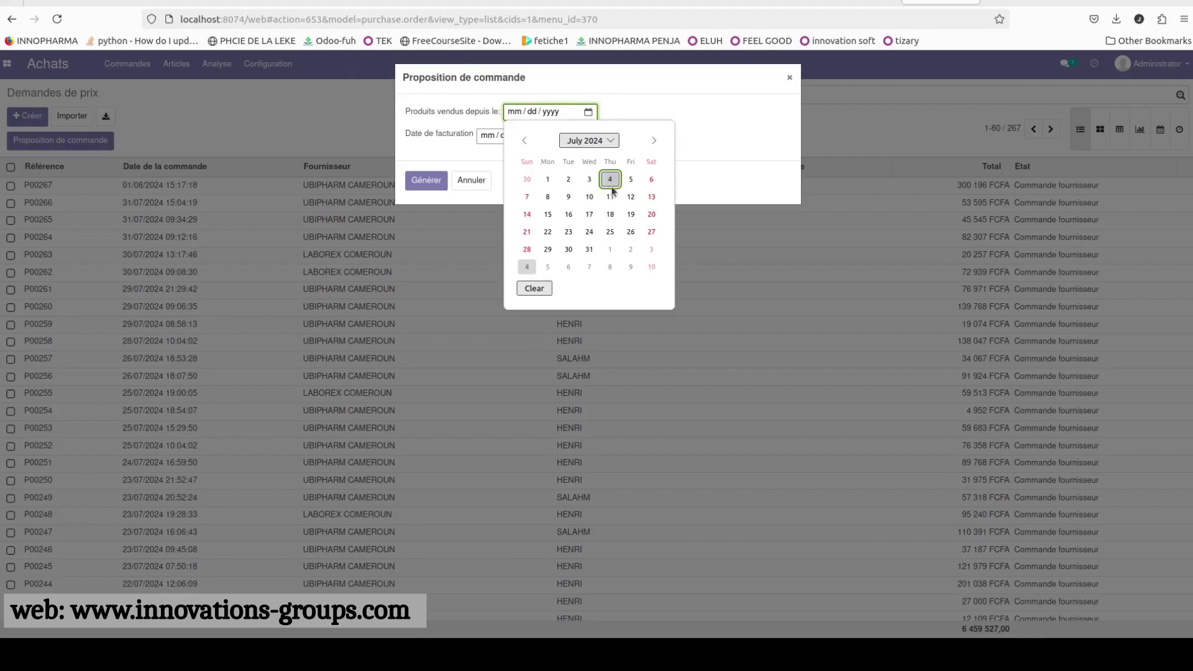
{"action": "left_click", "coordinate": [527, 232]}
- Set the proposal's billing date (Date de facturation) to 08/10/2024 and generate the proposal
{"action": "left_click", "coordinate": [561, 135]}
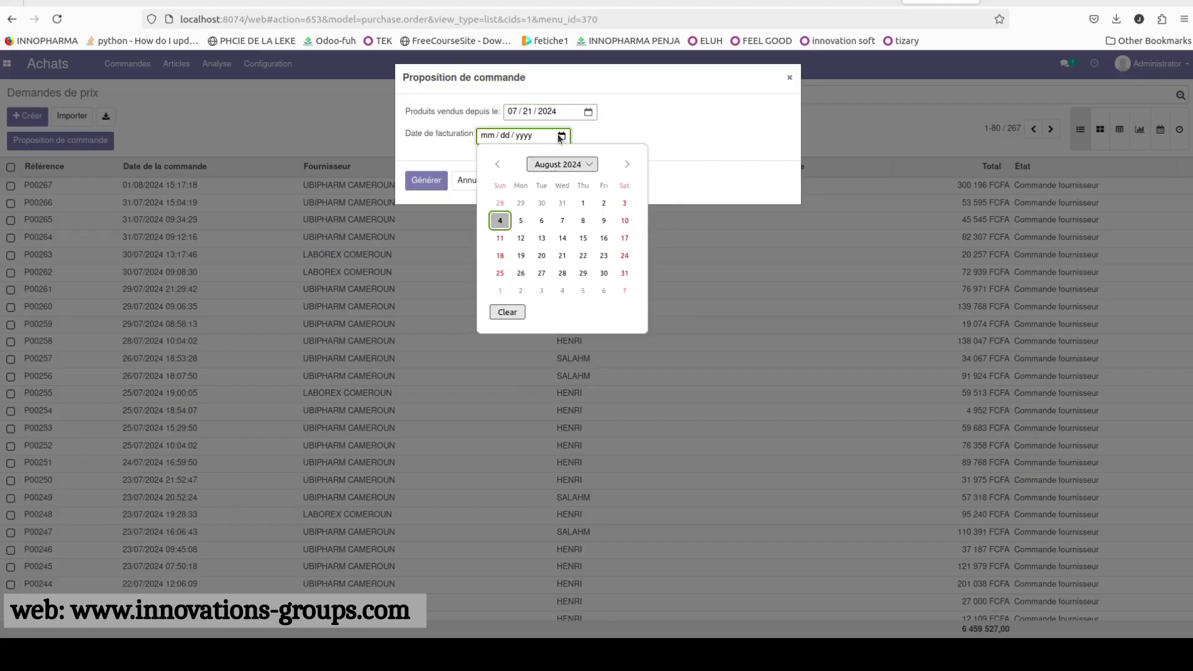
{"action": "left_click", "coordinate": [624, 221]}
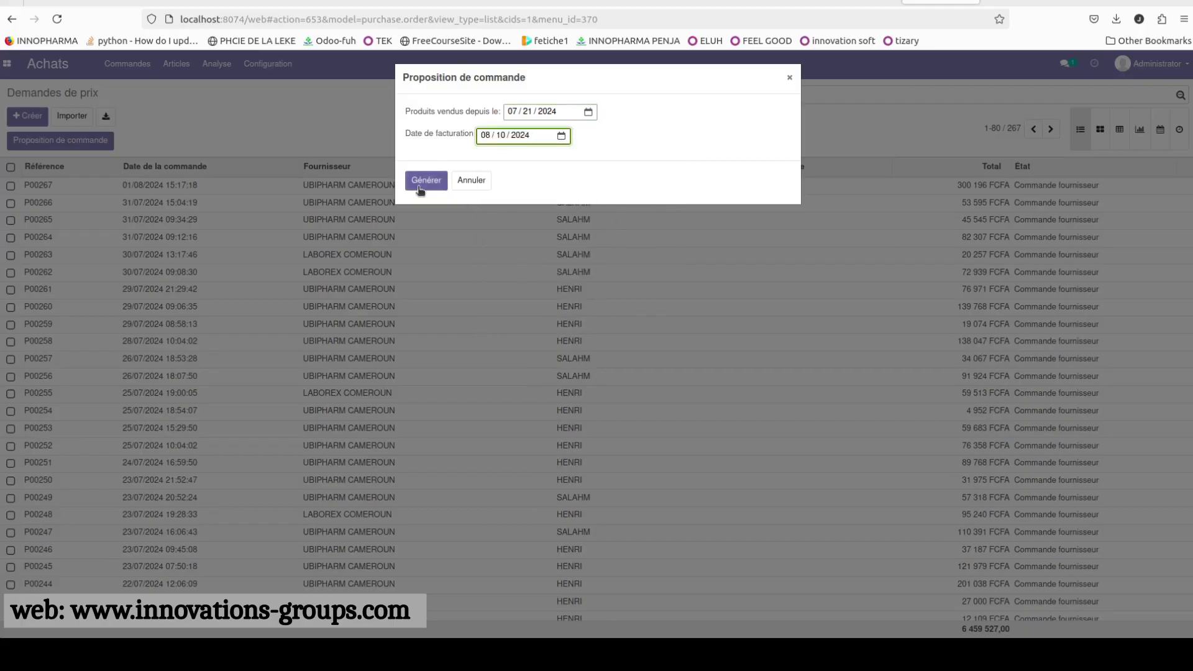
{"action": "left_click", "coordinate": [425, 181]}
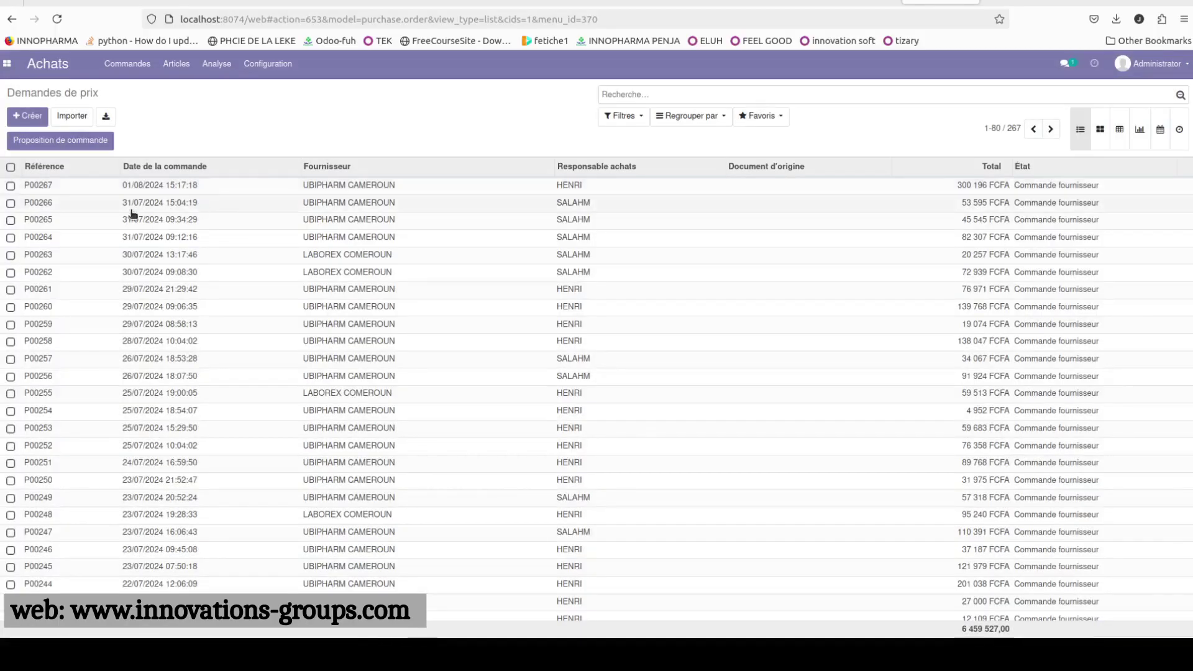
- Open the newly generated price request dated 04/08/2024 and review its article lines and proposed quantities
{"action": "left_click", "coordinate": [40, 188]}
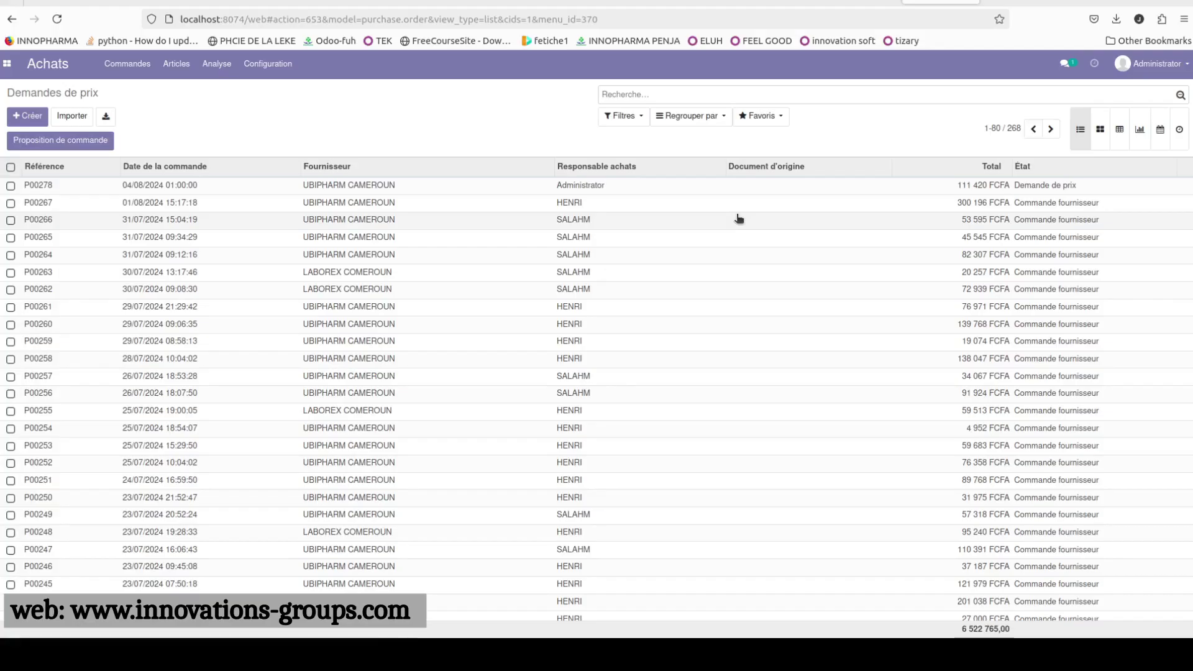
{"action": "left_click", "coordinate": [546, 192]}
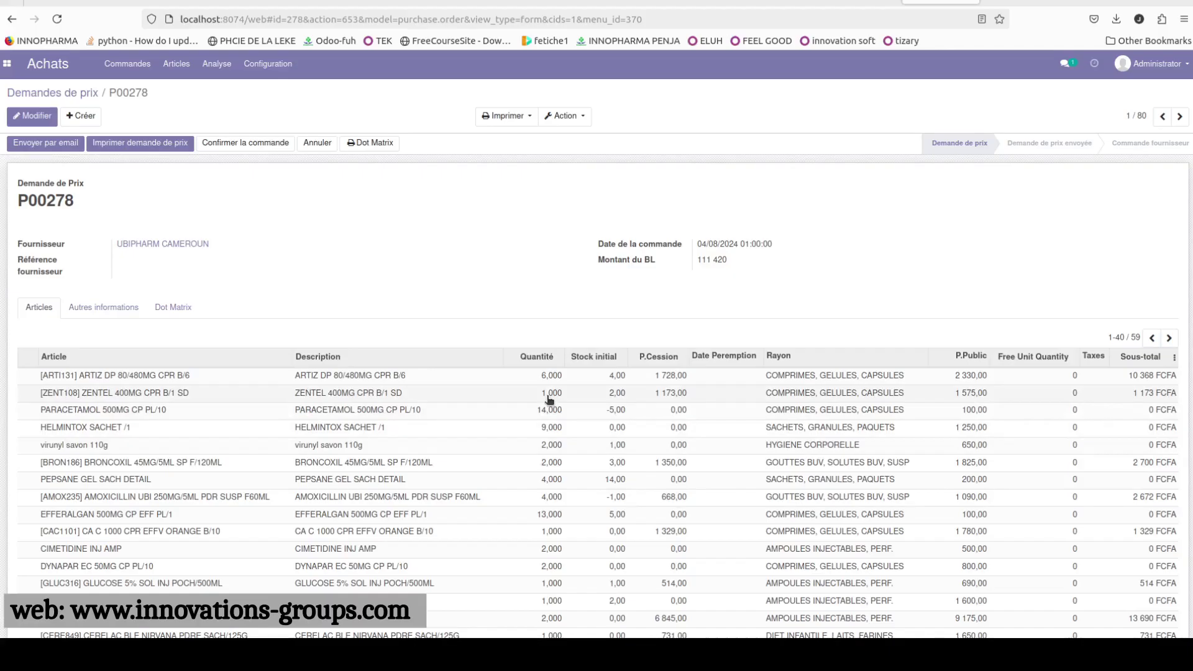
{"action": "left_click", "coordinate": [863, 2]}
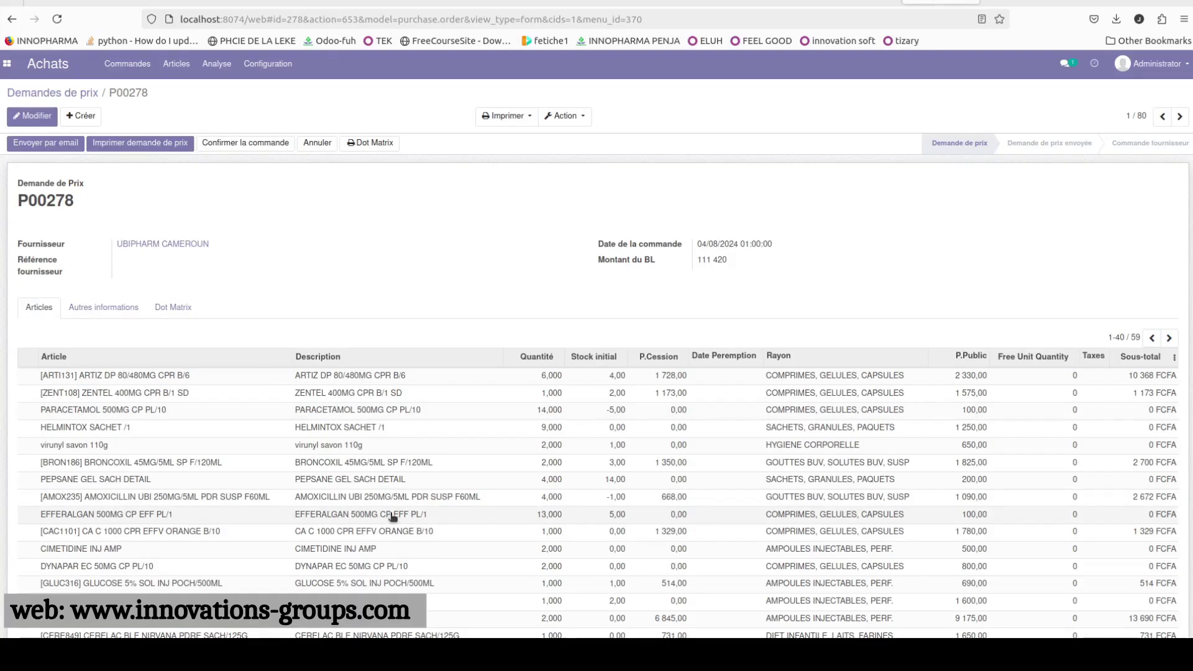
- Switch to the other Odoo browser tab and display the article list of the Inventaire module
{"action": "left_click", "coordinate": [857, 2]}
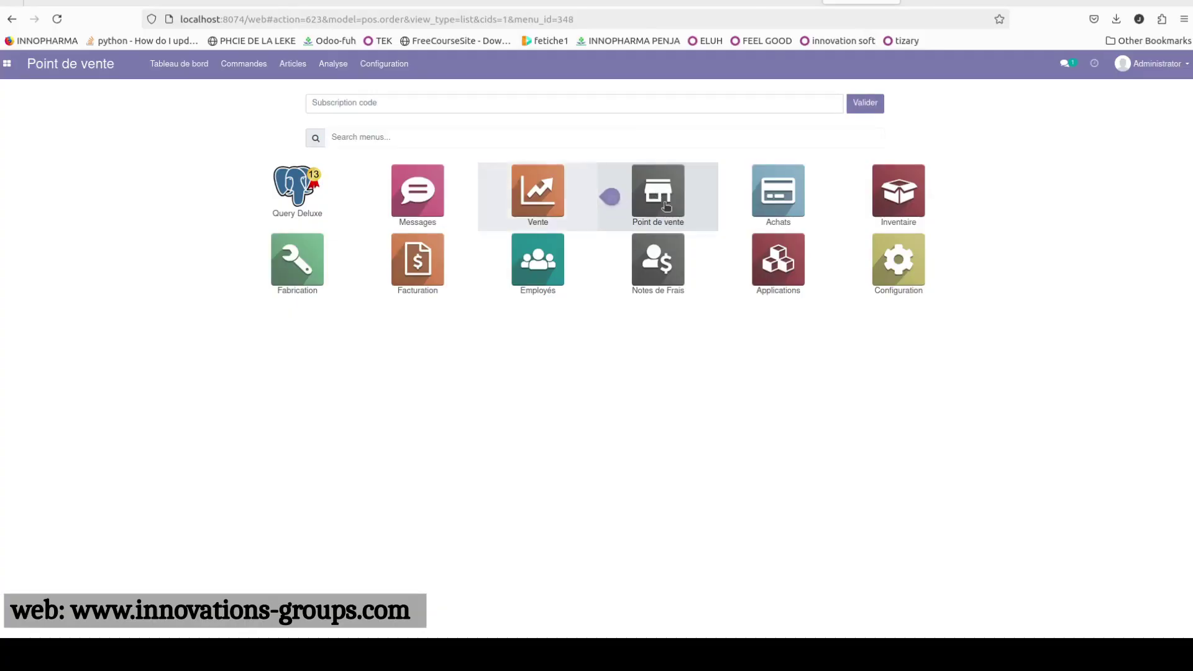
{"action": "left_click", "coordinate": [886, 181]}
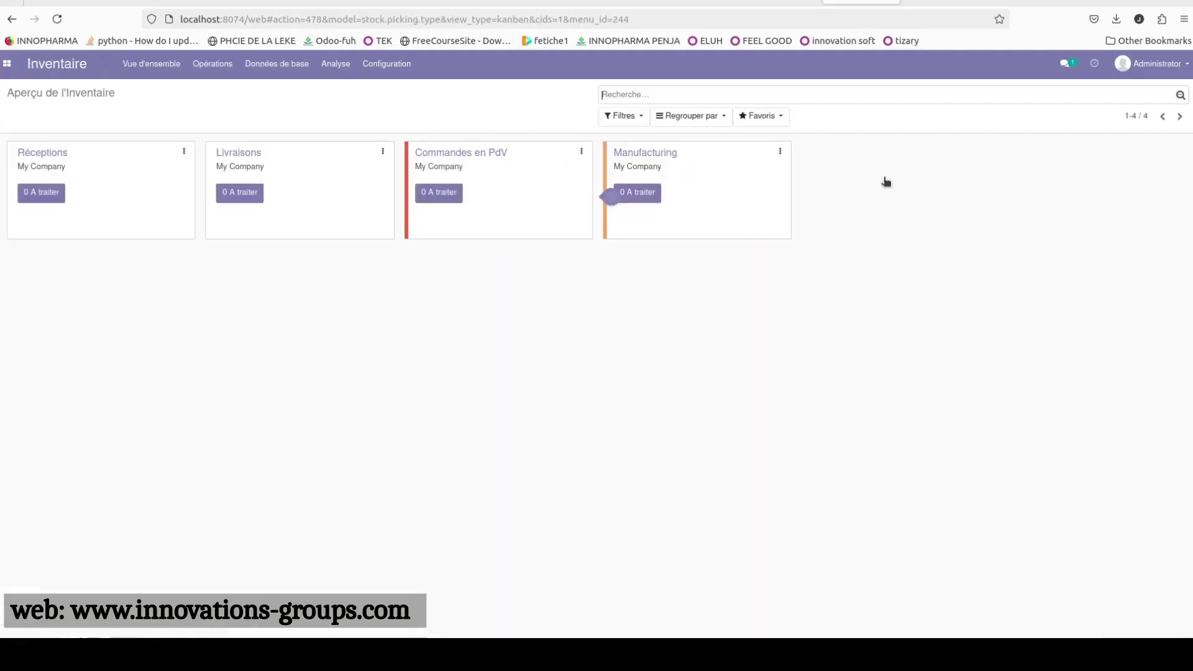
{"action": "left_click", "coordinate": [295, 72]}
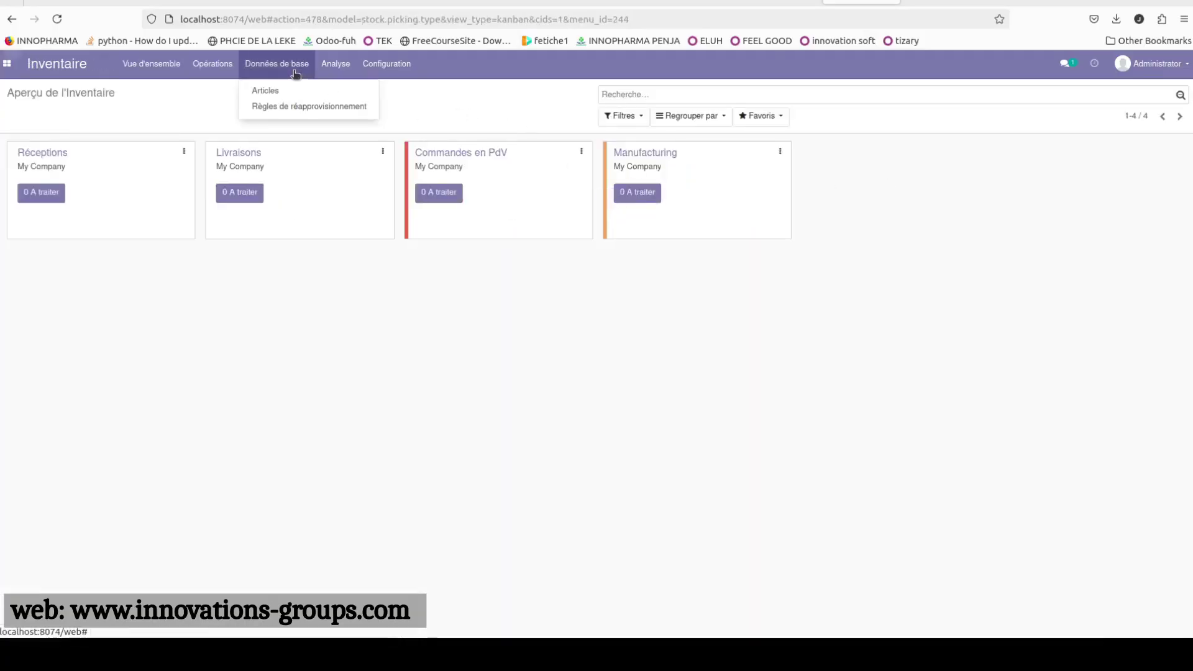
{"action": "left_click", "coordinate": [283, 92]}
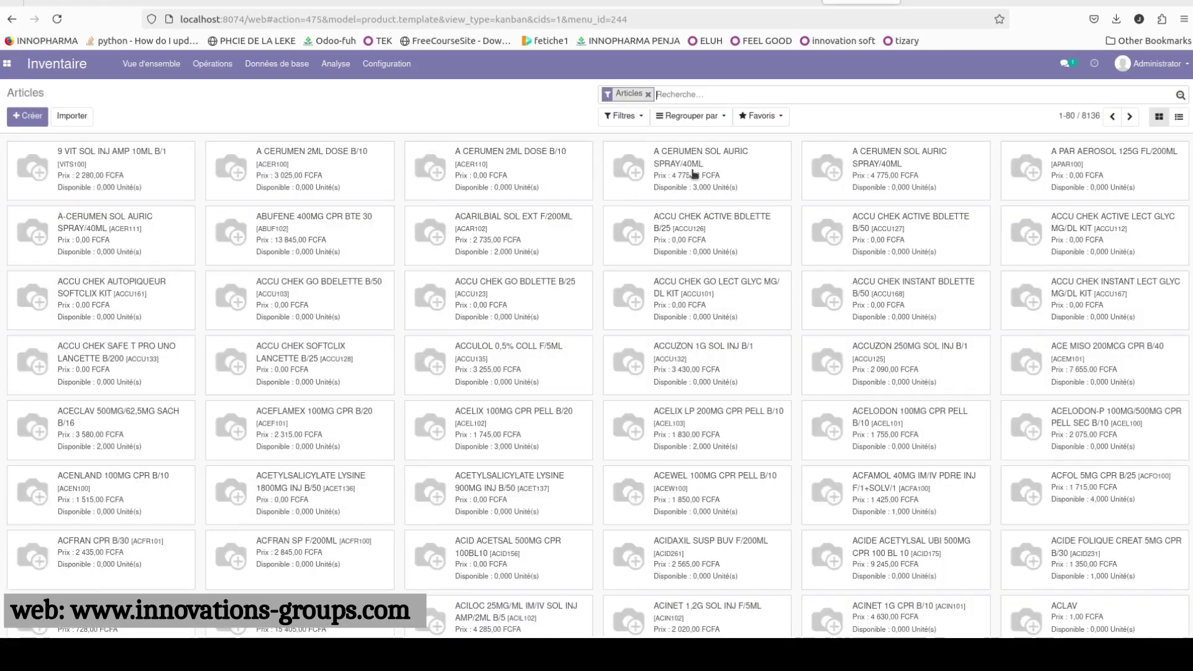
- Search the inventory articles for "EFFERALGAN 500"
{"action": "type", "text": "E"}
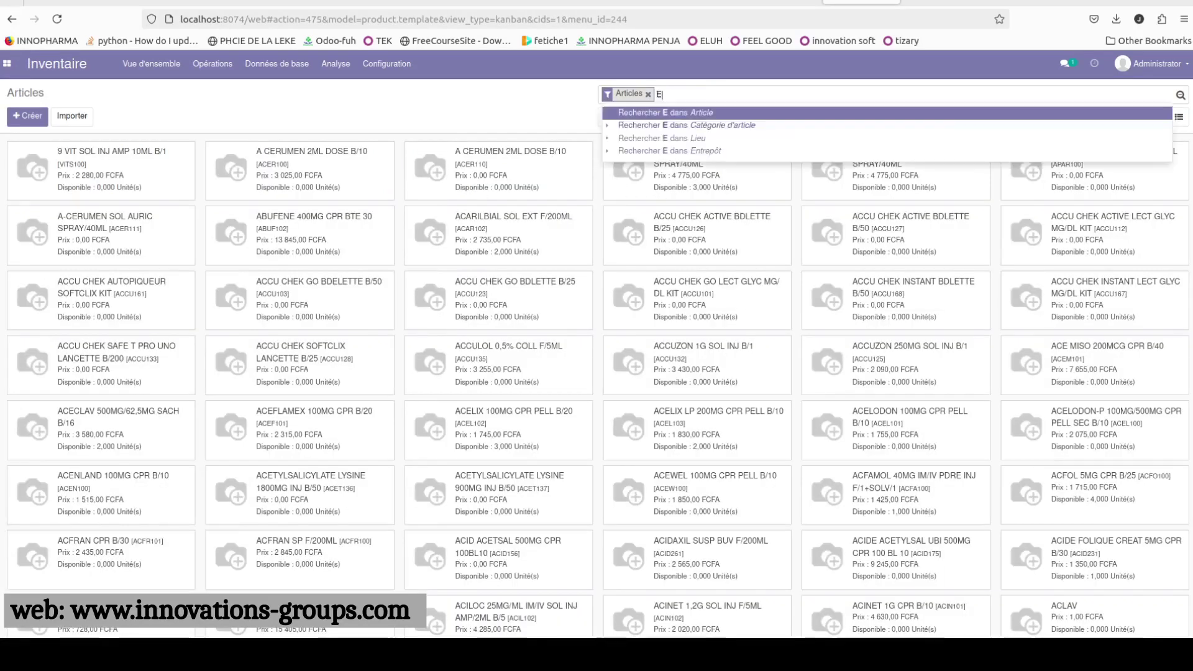
{"action": "type", "text": "FFERA"}
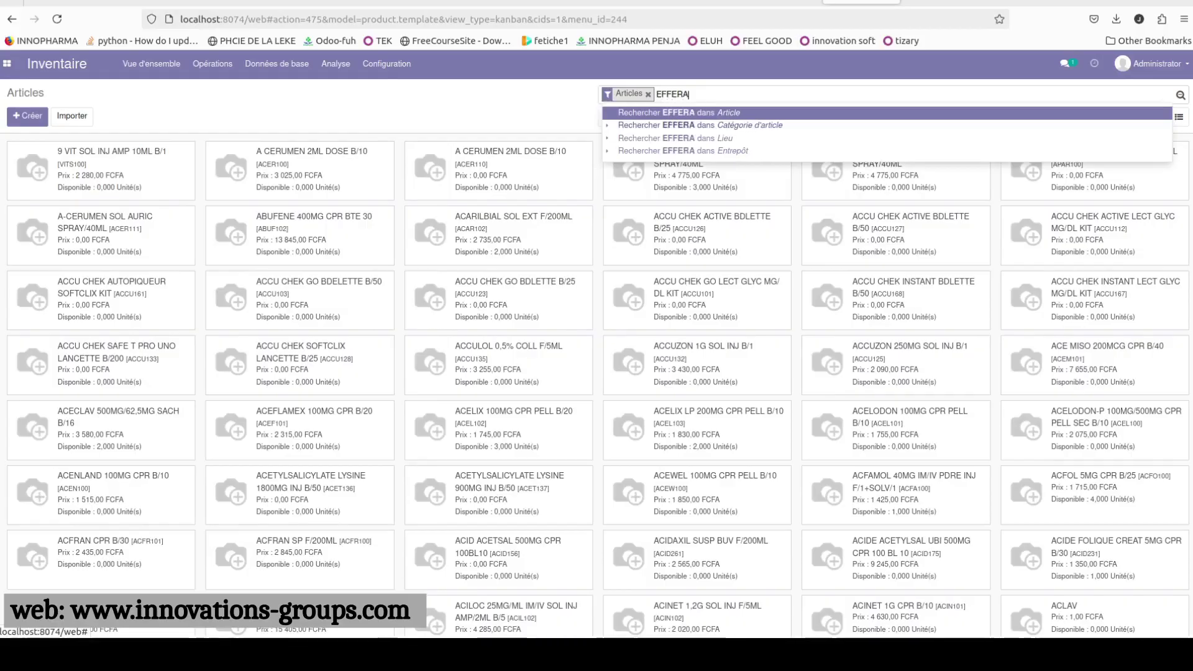
{"action": "type", "text": "LGAN 5"}
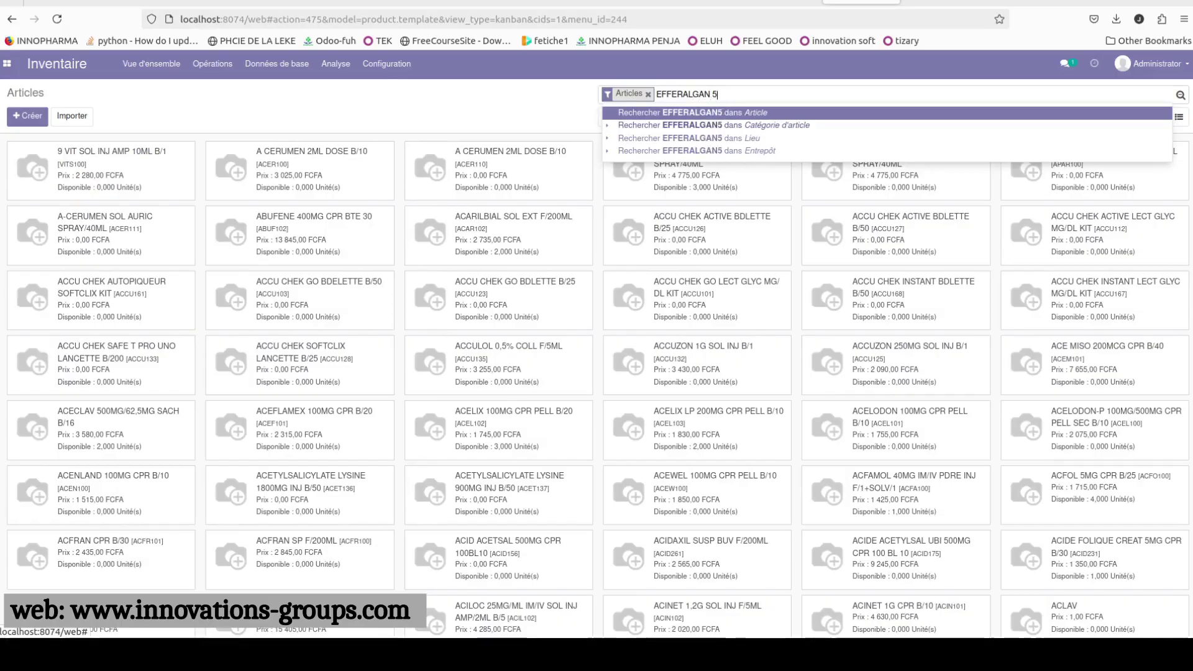
{"action": "type", "text": "00"}
{"action": "key", "text": "Return"}
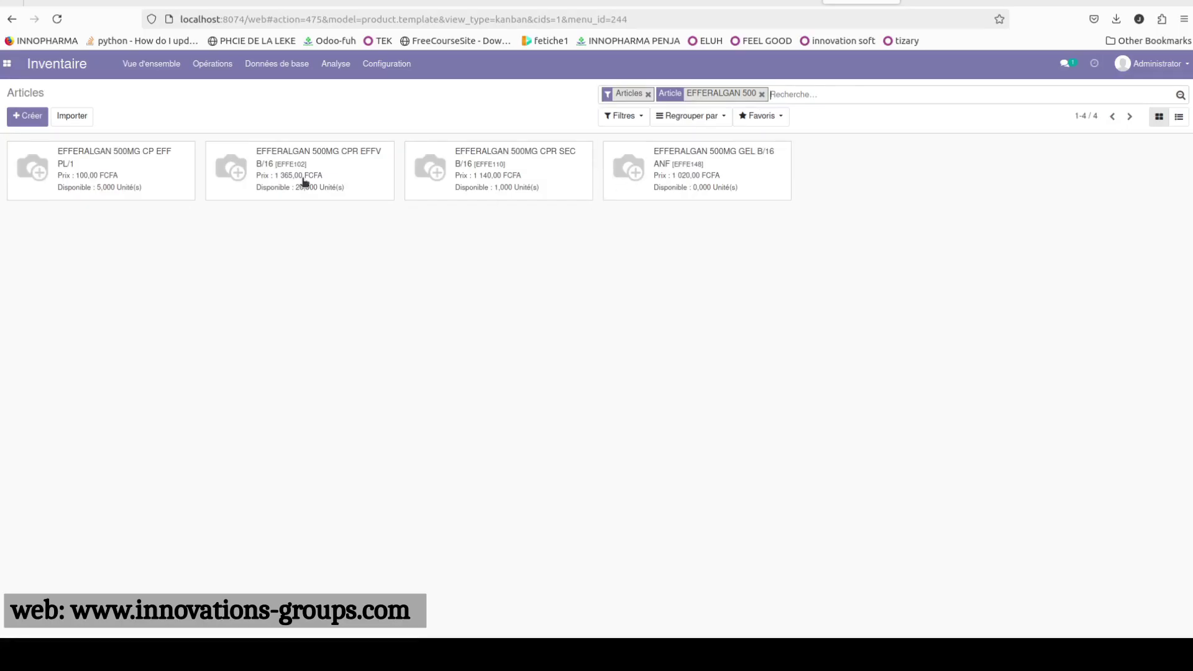
- Open the article EFFERALGAN 500MG CP EFF PL/1 and expand its stock movement history under Traçabilité
{"action": "left_click", "coordinate": [132, 174]}
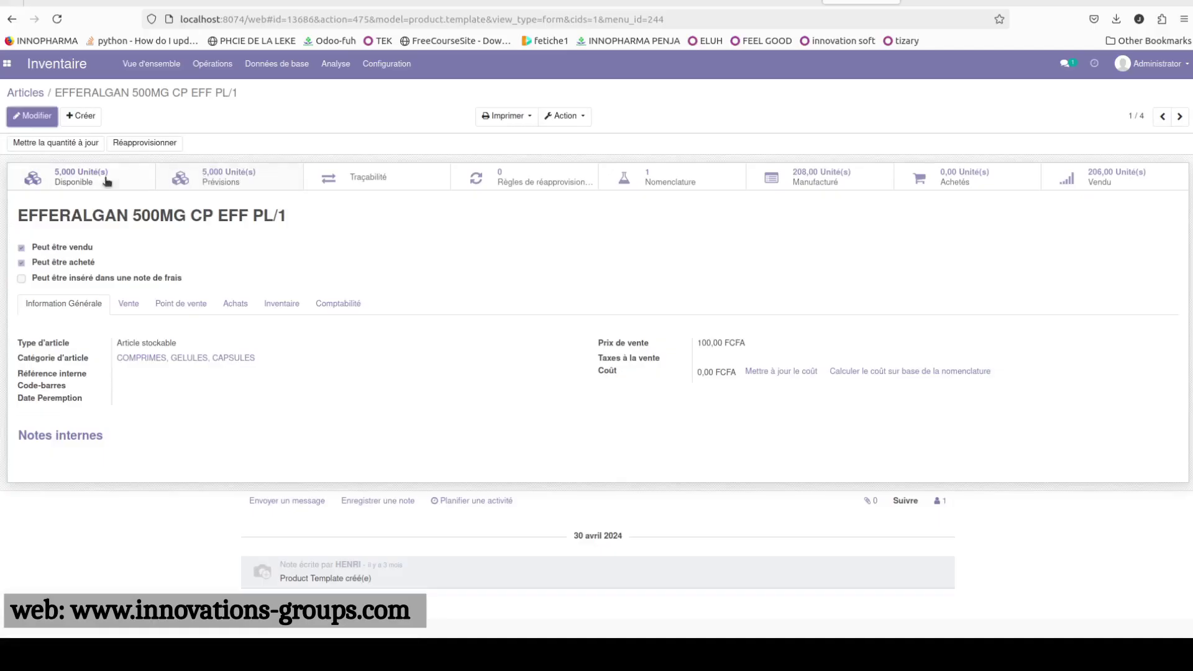
{"action": "left_click", "coordinate": [379, 179]}
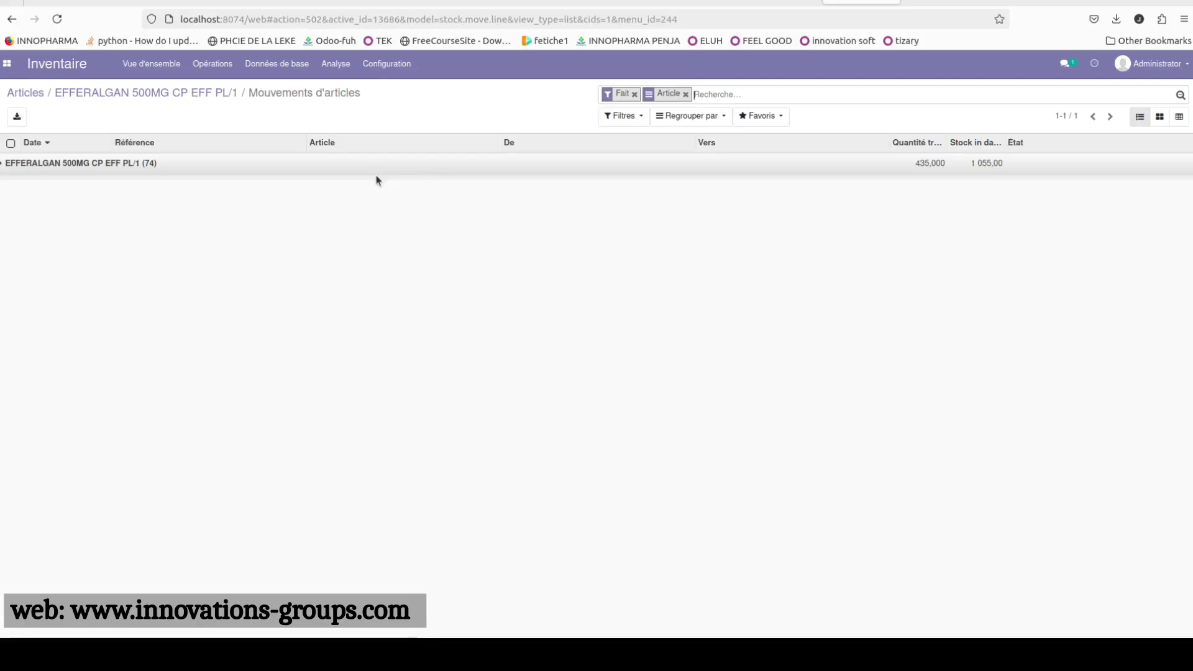
{"action": "left_click", "coordinate": [652, 174]}
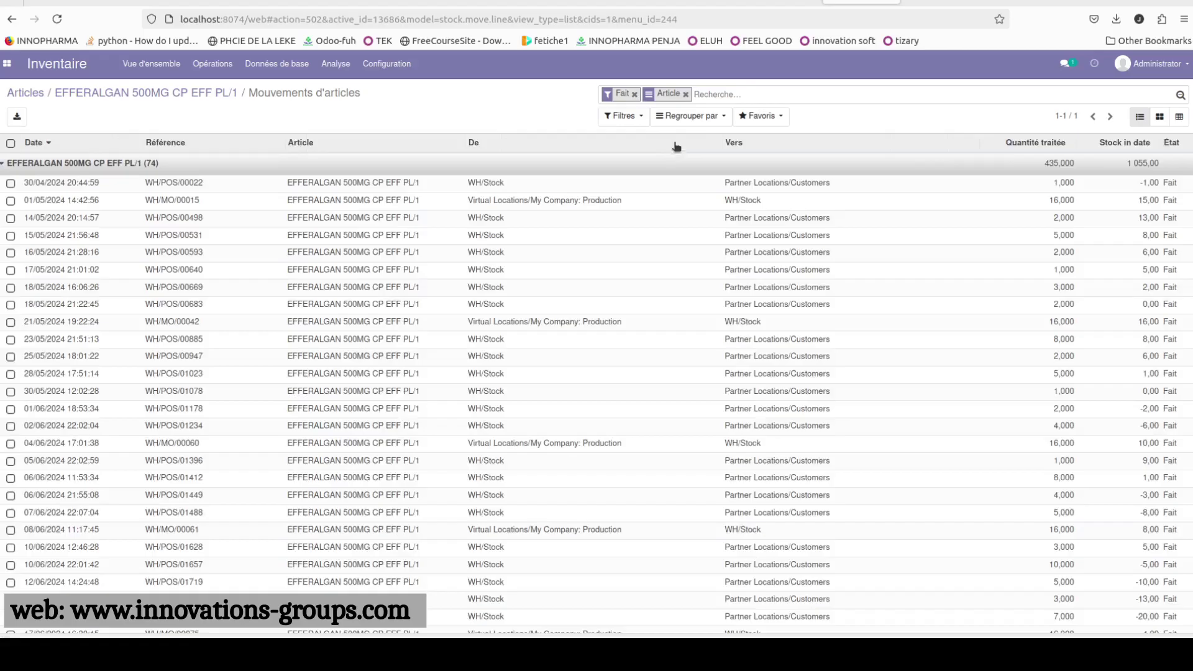
- Filter the movements to outgoing ones (Sortants) dated between 21/07/2024 00:00:00 and 04/08/2024 23:59:59
{"action": "left_click", "coordinate": [619, 118]}
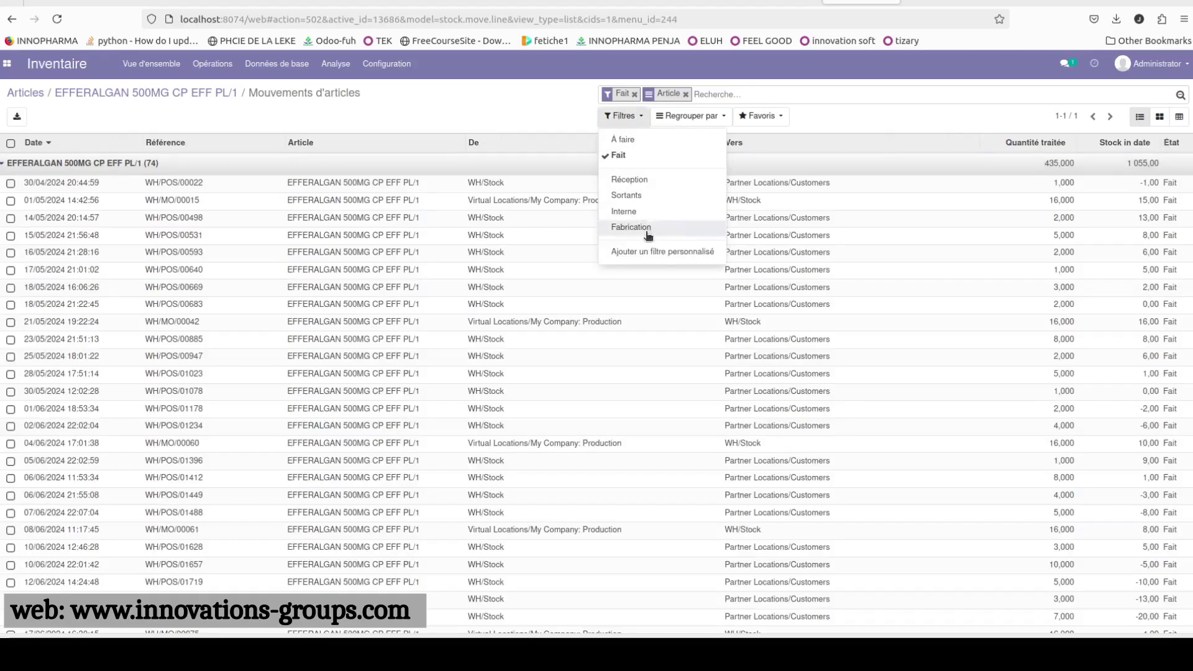
{"action": "left_click", "coordinate": [649, 252]}
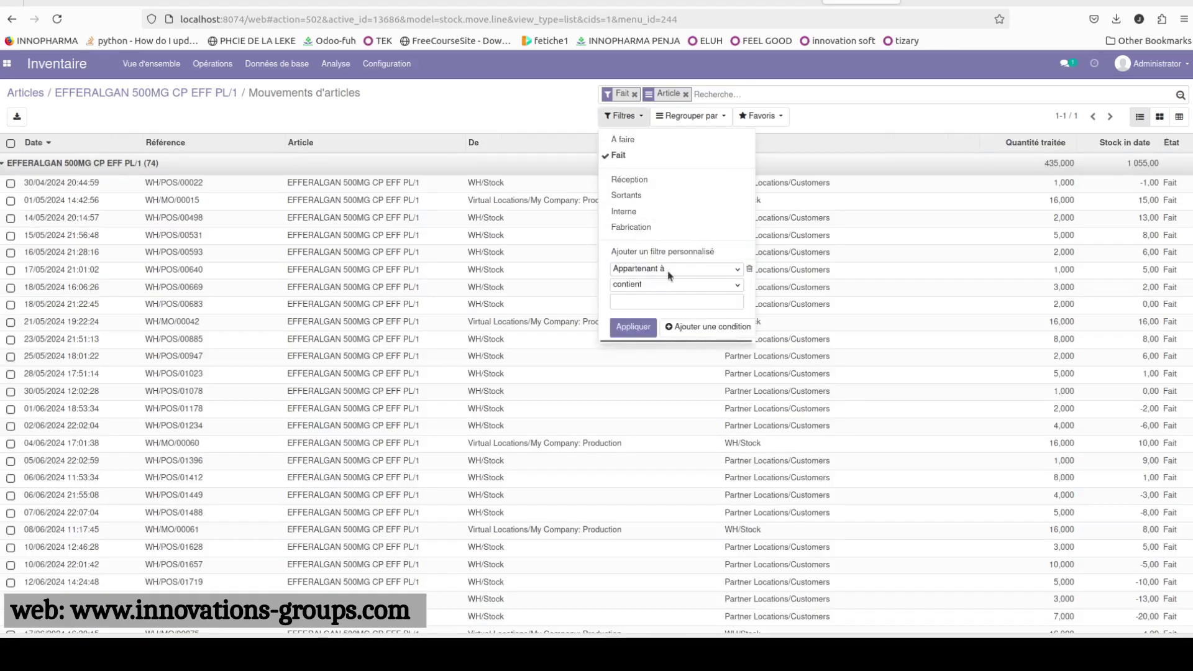
{"action": "left_click", "coordinate": [668, 271]}
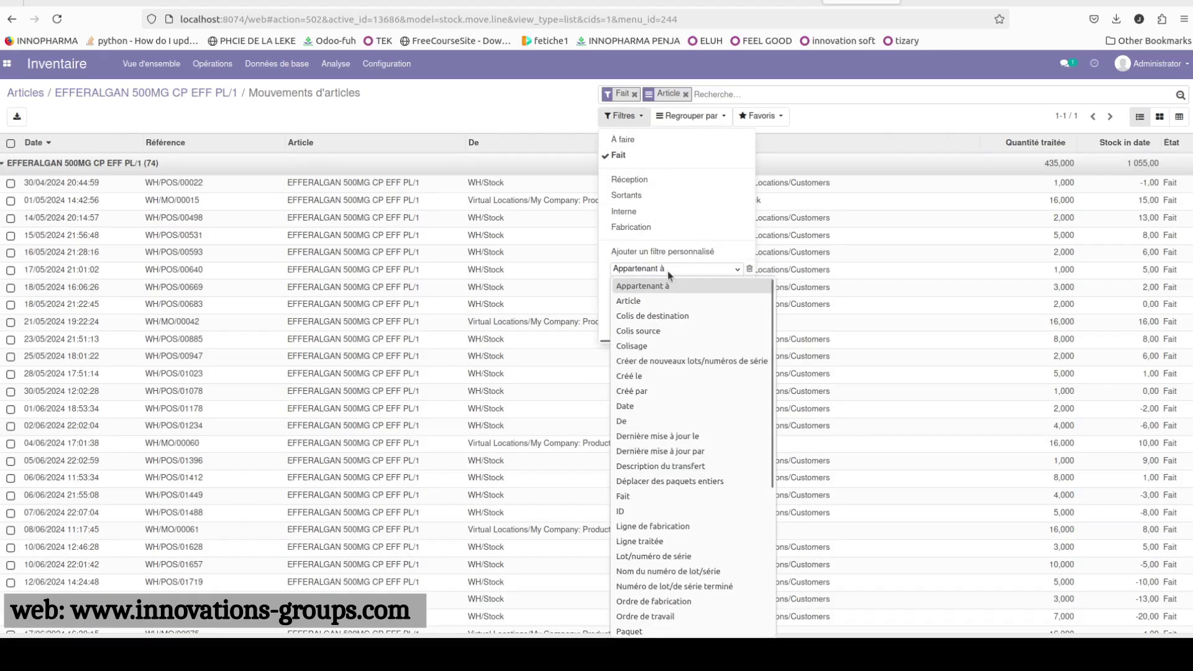
{"action": "left_click", "coordinate": [638, 407]}
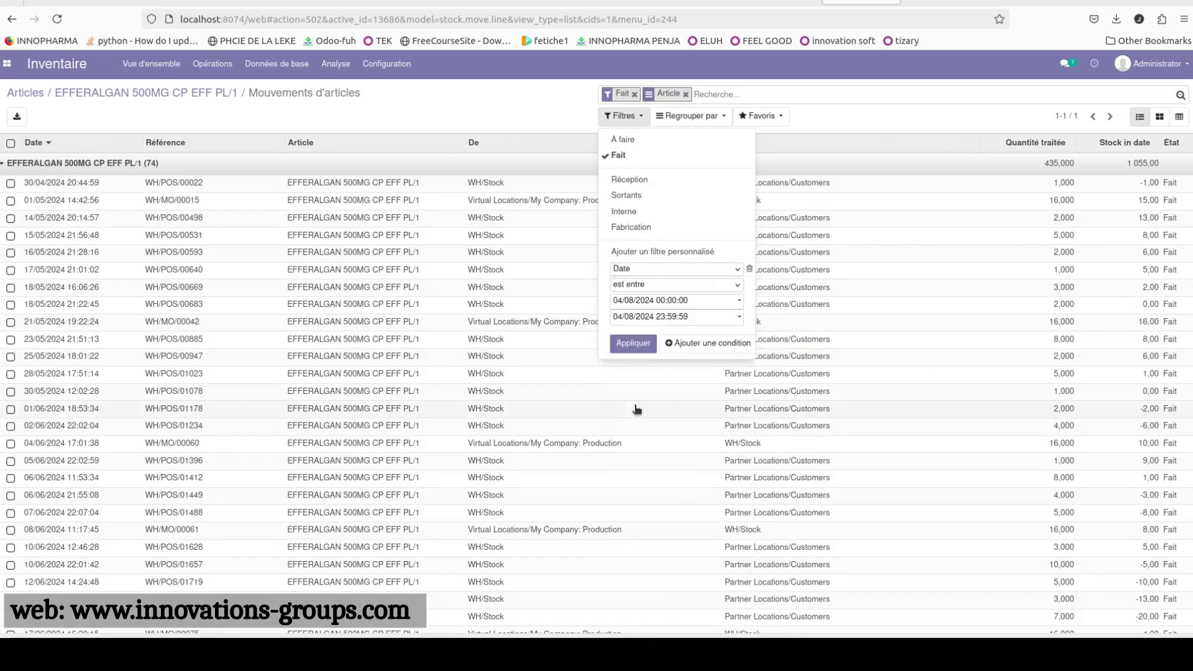
{"action": "left_click", "coordinate": [689, 305]}
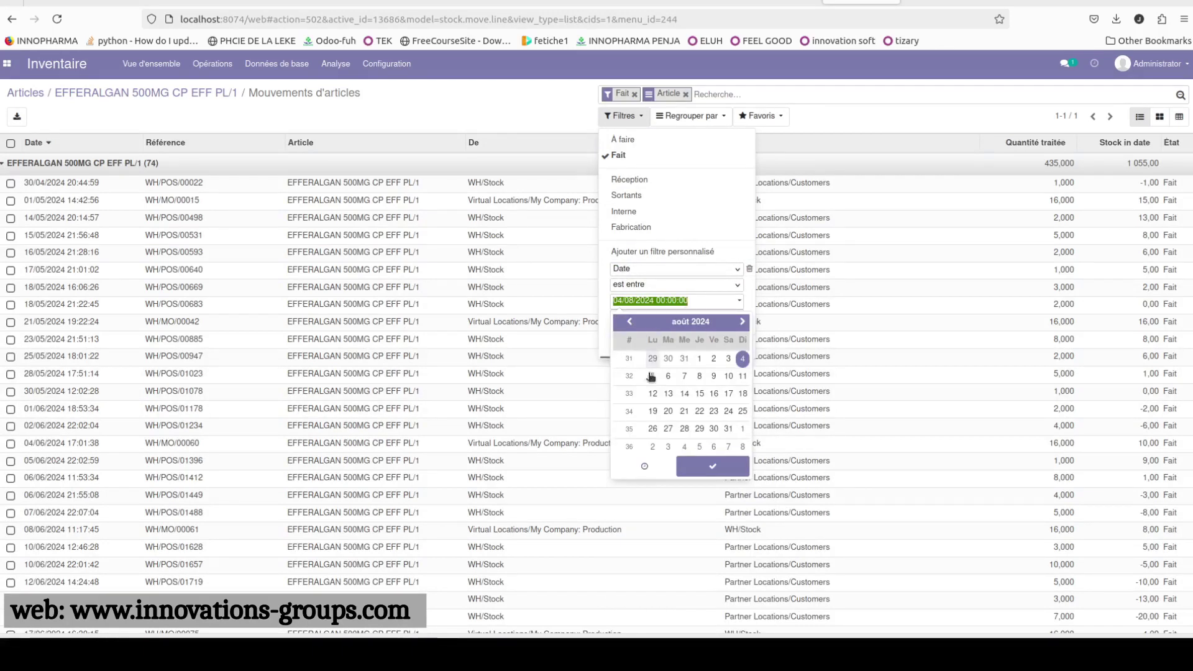
{"action": "left_click", "coordinate": [630, 322]}
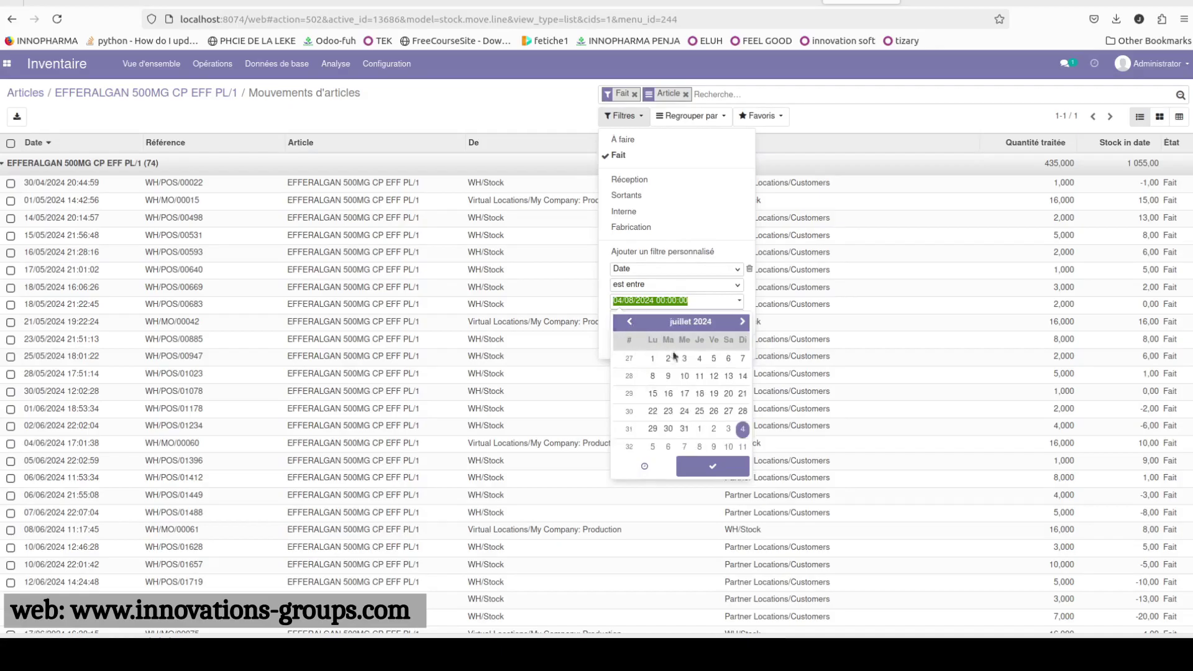
{"action": "left_click", "coordinate": [742, 393]}
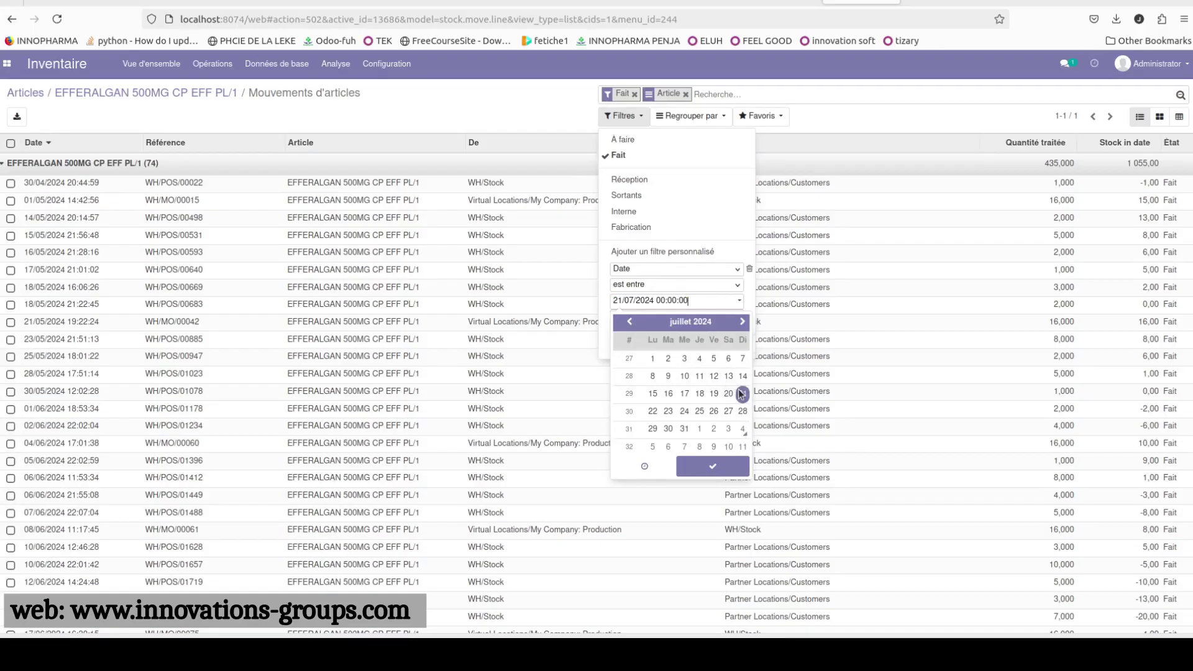
{"action": "left_click", "coordinate": [713, 466]}
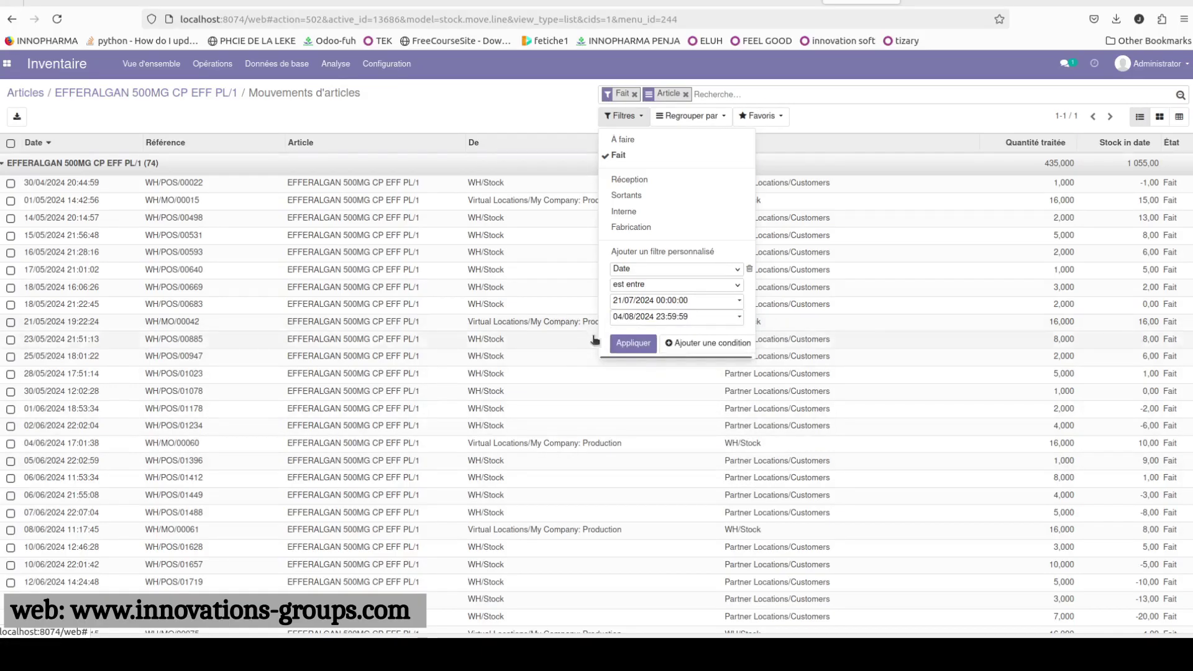
{"action": "left_click", "coordinate": [632, 345]}
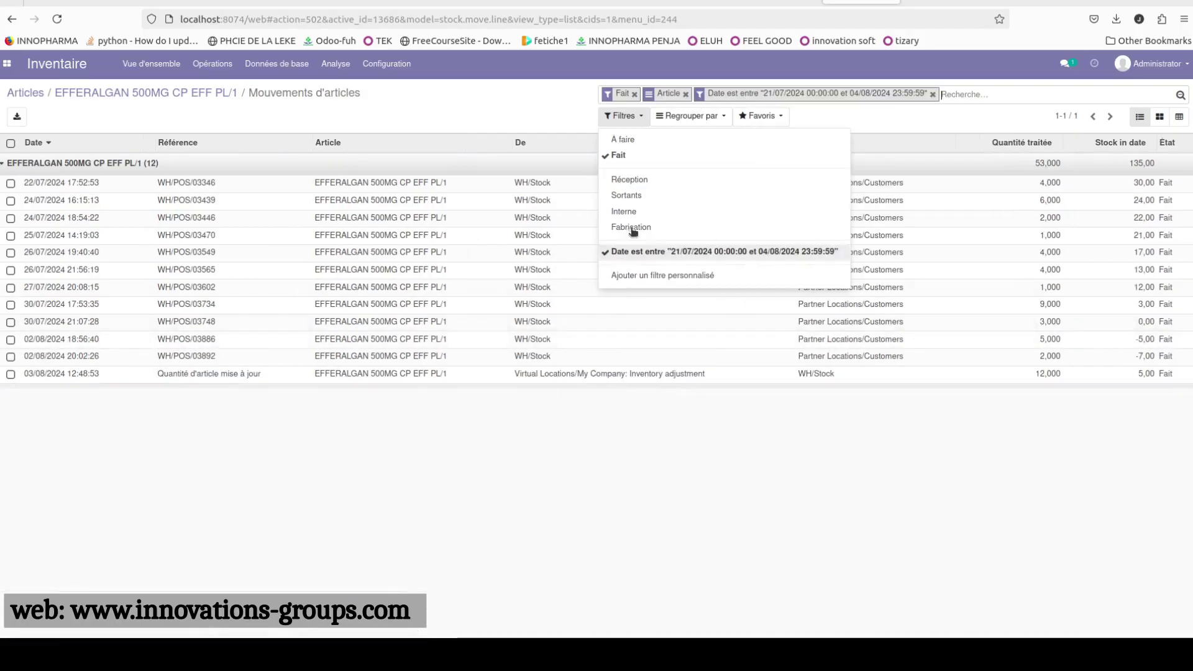
{"action": "left_click", "coordinate": [624, 197]}
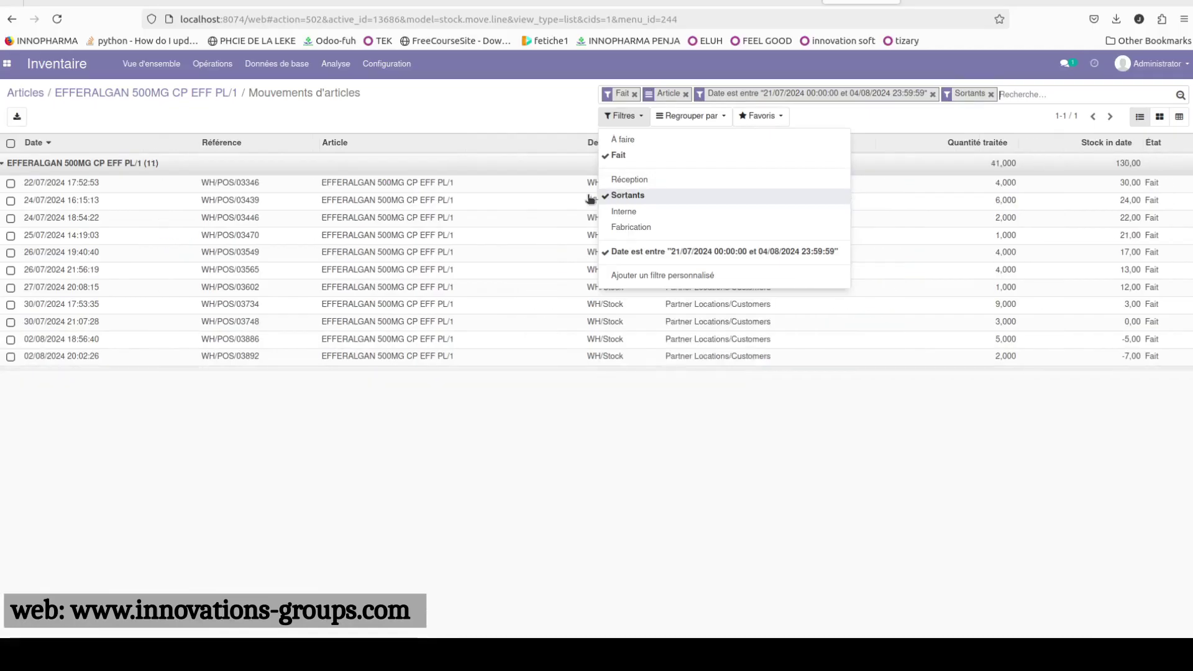
{"action": "left_click", "coordinate": [505, 117]}
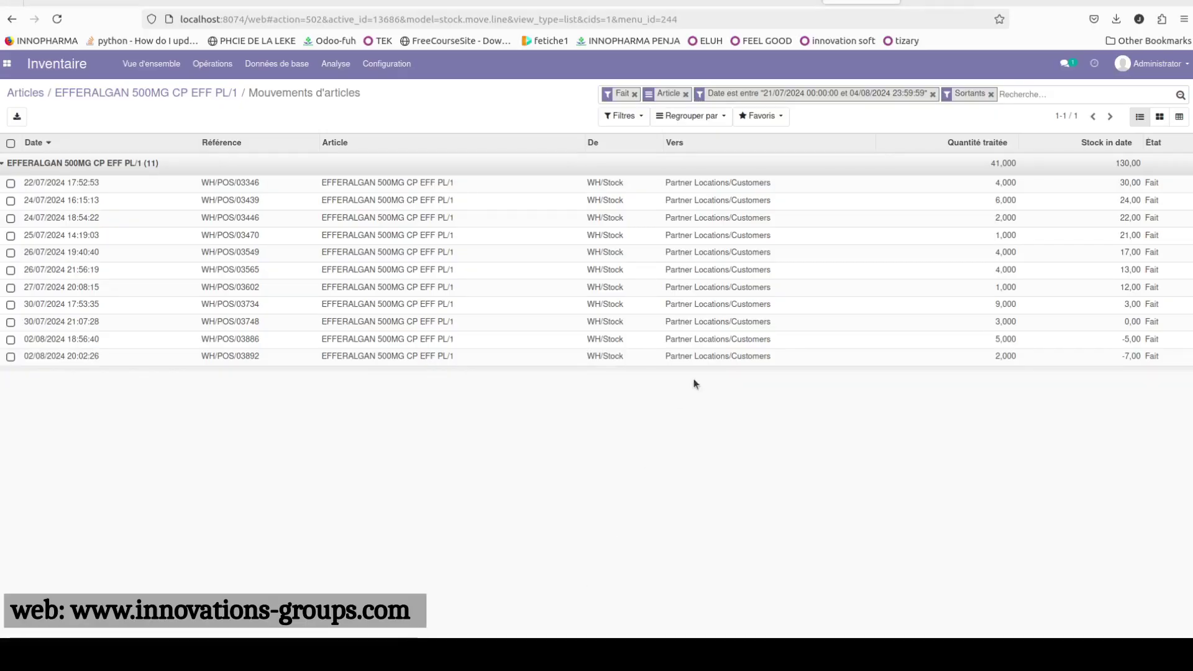
- Switch back to the generated price request's browser tab and return to the list of price requests (Demandes de prix)
{"action": "left_click", "coordinate": [940, 4]}
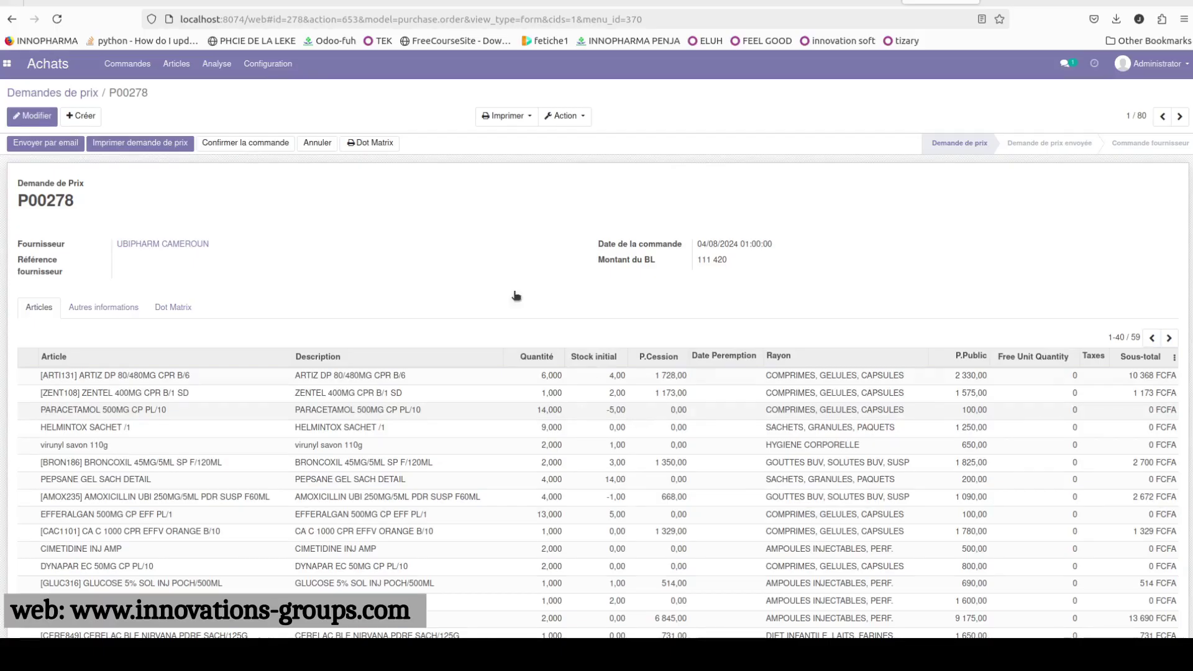
{"action": "left_click", "coordinate": [88, 94]}
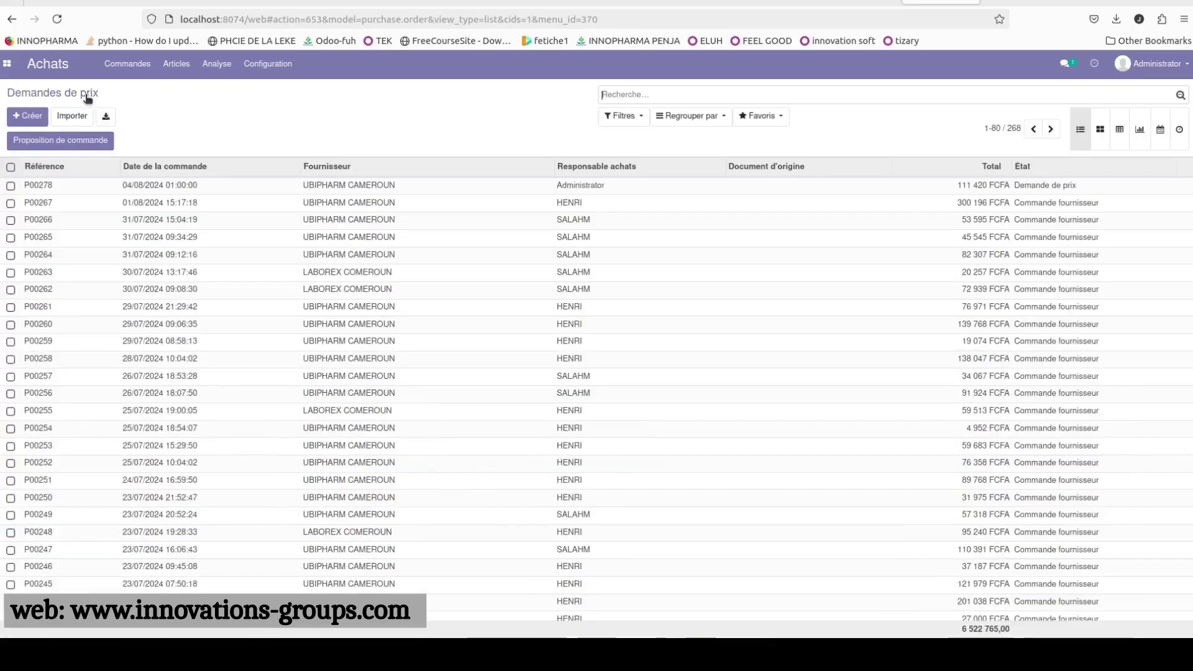